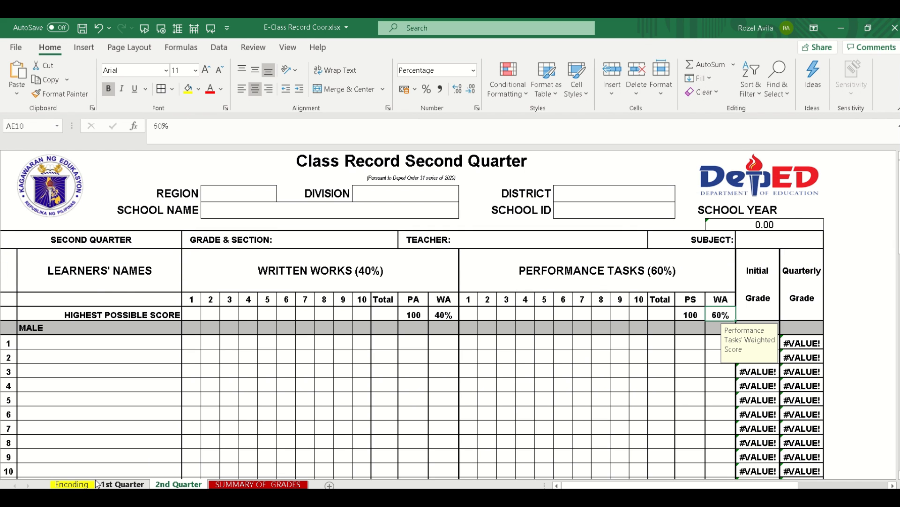
Look over the Encoding sheet's class information form and the SUMMARY OF GRADES sheet
click(73, 486)
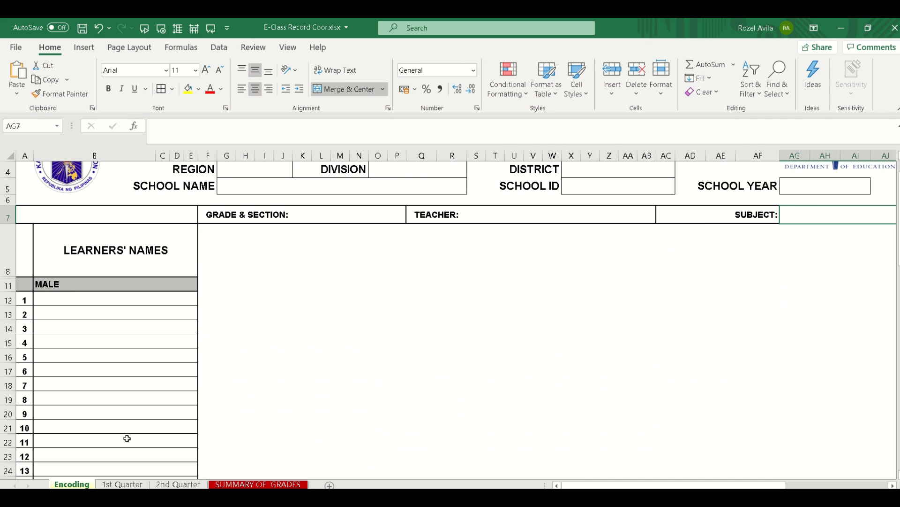
scroll(127, 432, up, 1)
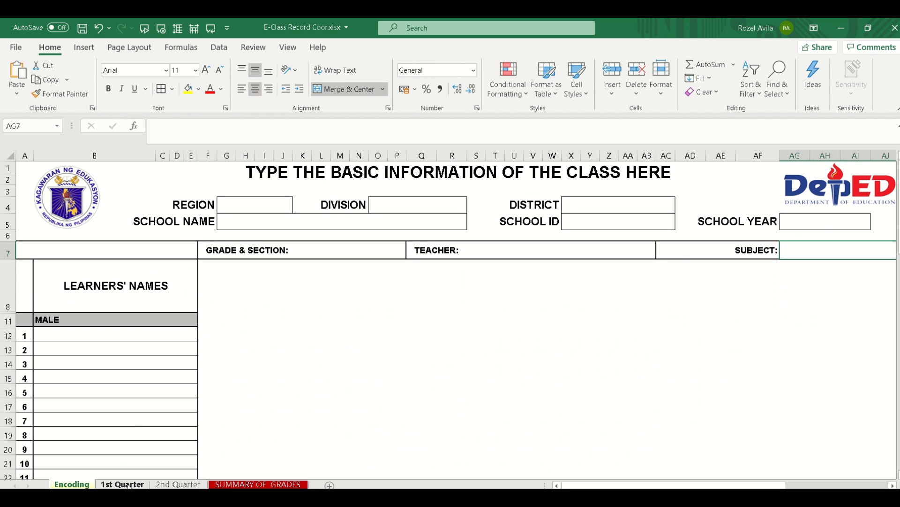
click(258, 484)
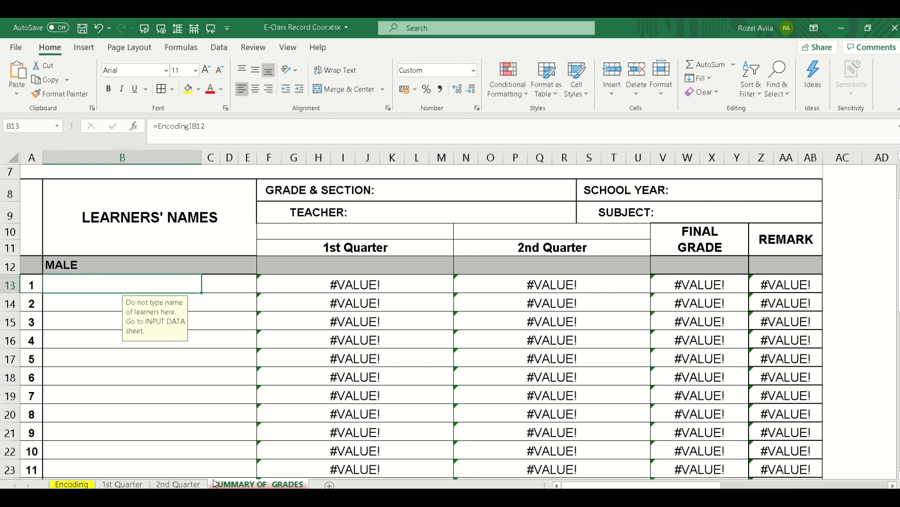
scroll(114, 459, up, 2)
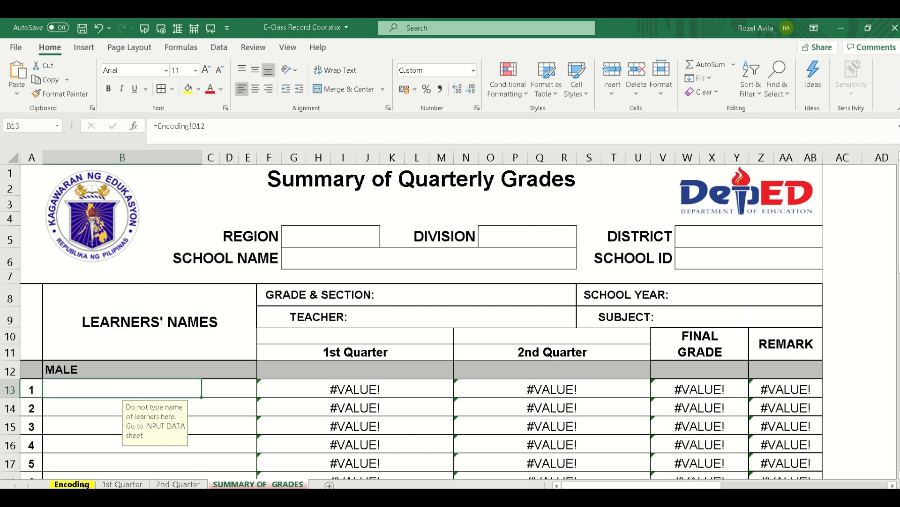
On the Encoding sheet, set the region to III, the division to Bulacan and the district to II
click(86, 485)
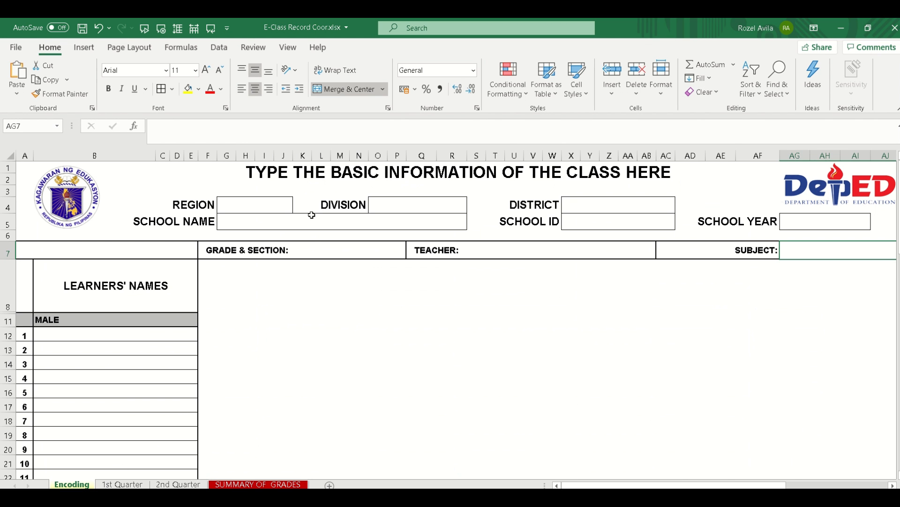
click(276, 203)
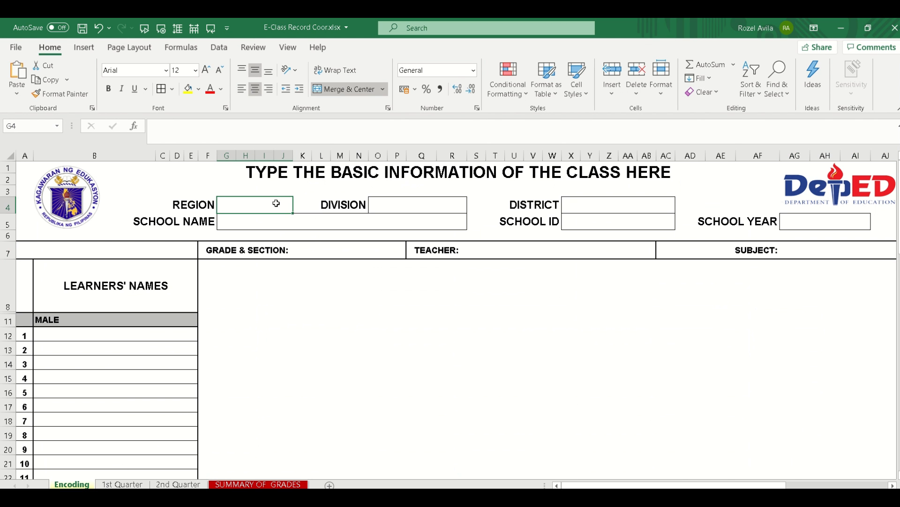
double_click(276, 203)
text(III)
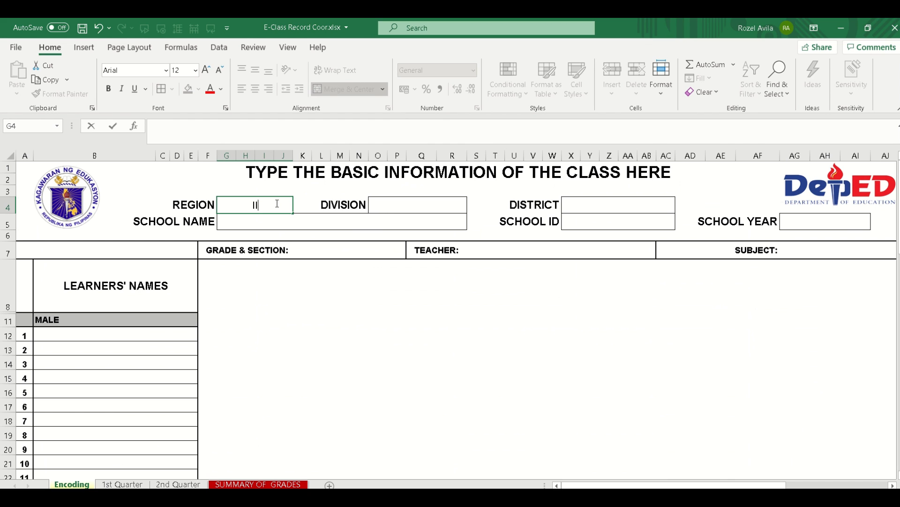
key(Tab)
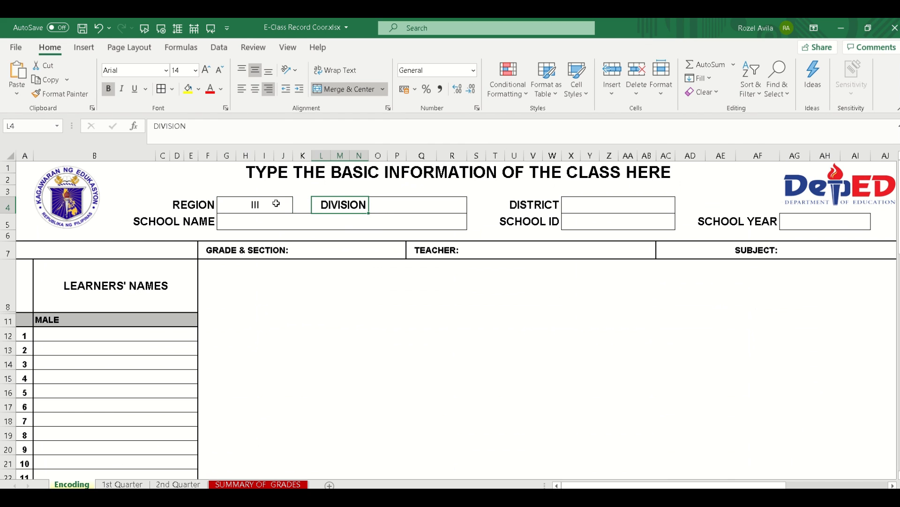
key(Tab)
text(Bulacan)
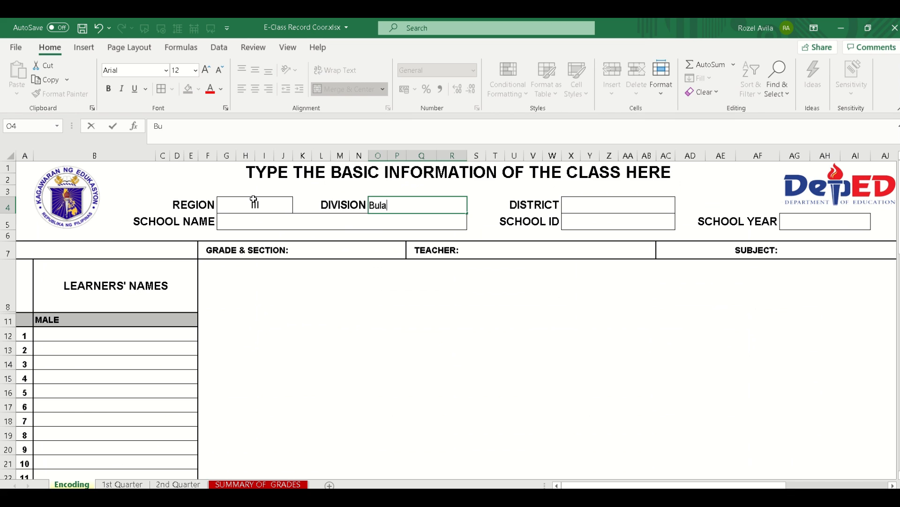
click(601, 206)
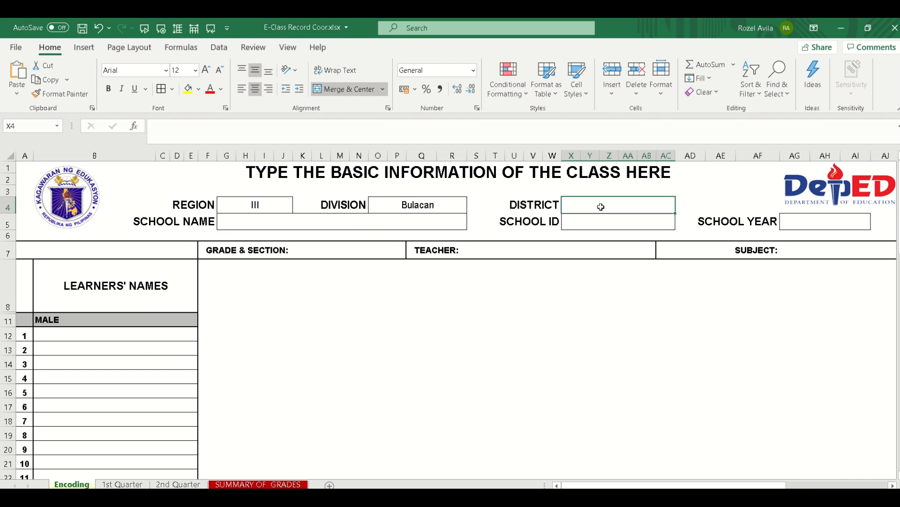
text(II)
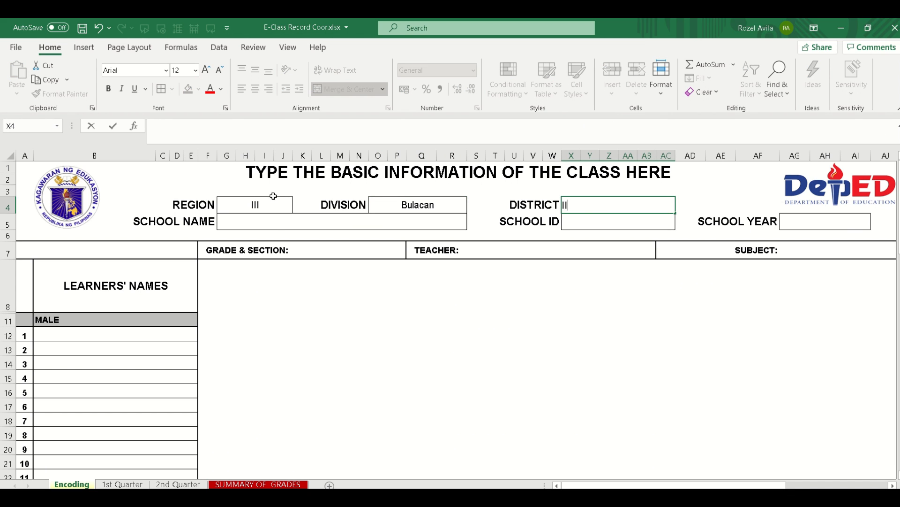
Enter Senior High School as the school name, fill in the school ID, and set the school year to 2020 - 2021
click(281, 222)
text(S)
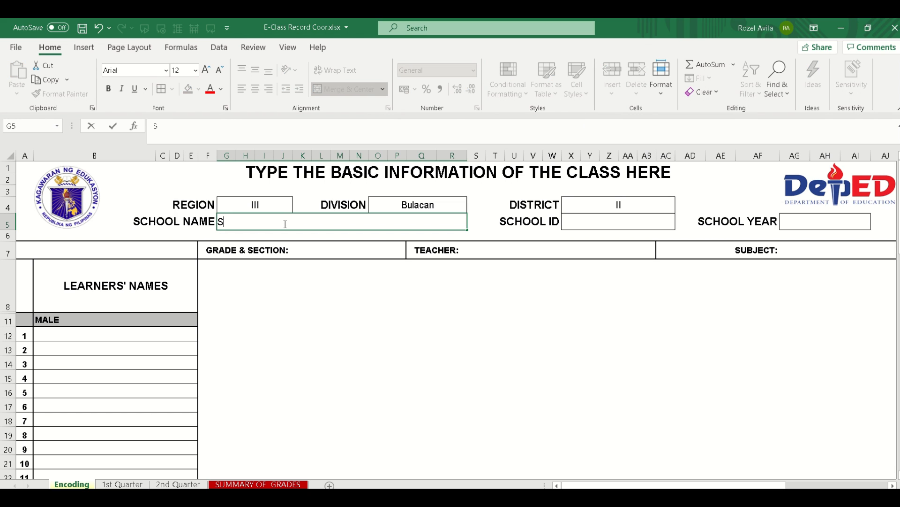
text(enior High School)
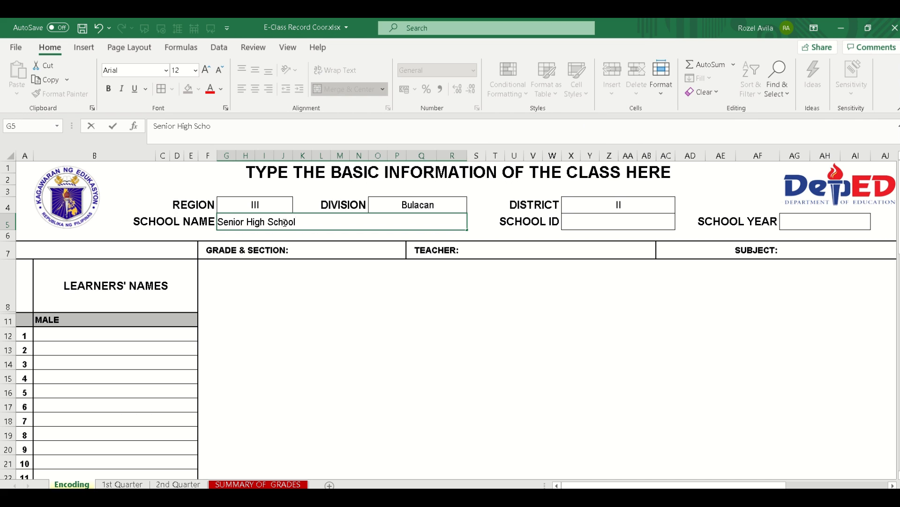
click(627, 230)
text(12345)
click(807, 224)
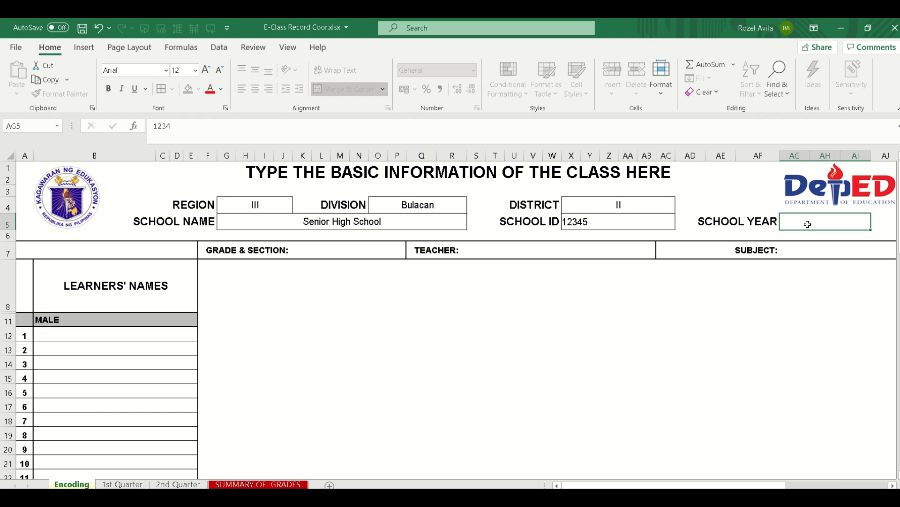
text(2020 - 2021)
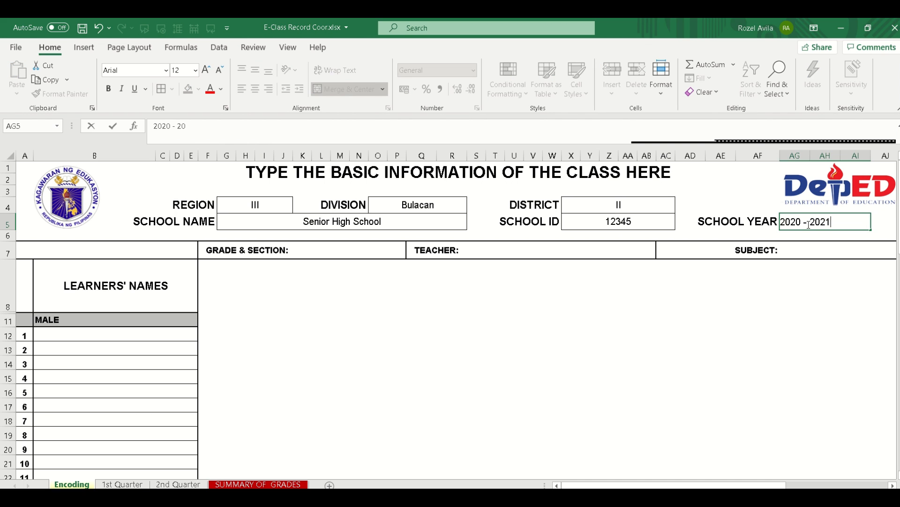
Set grade and section to Grade 11, enter the teacher's name, and set the subject to UCSP
click(355, 250)
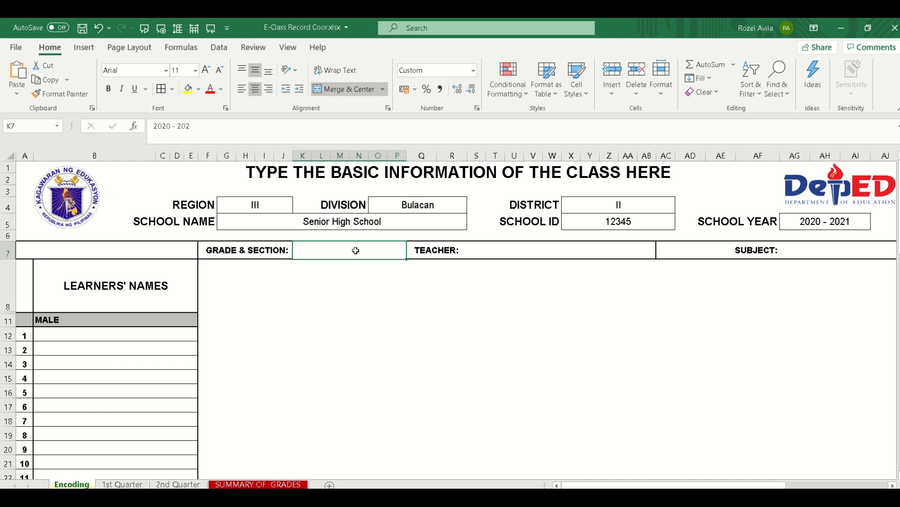
text(Grade )
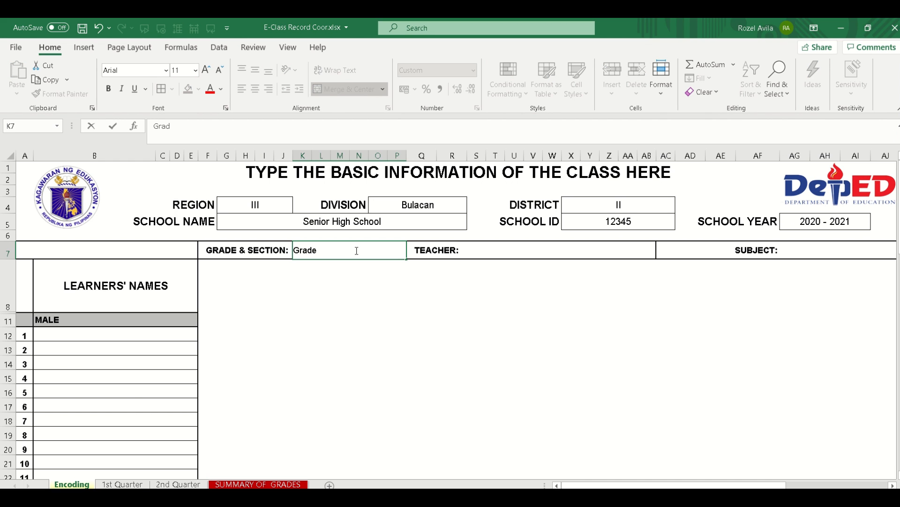
text(11)
click(526, 250)
text(T)
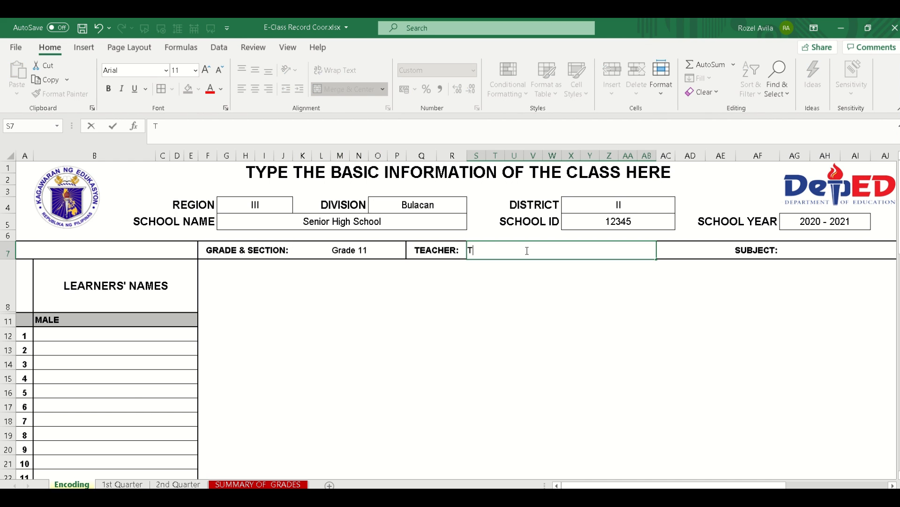
text(eacher Zhai)
click(841, 254)
text(UCSP)
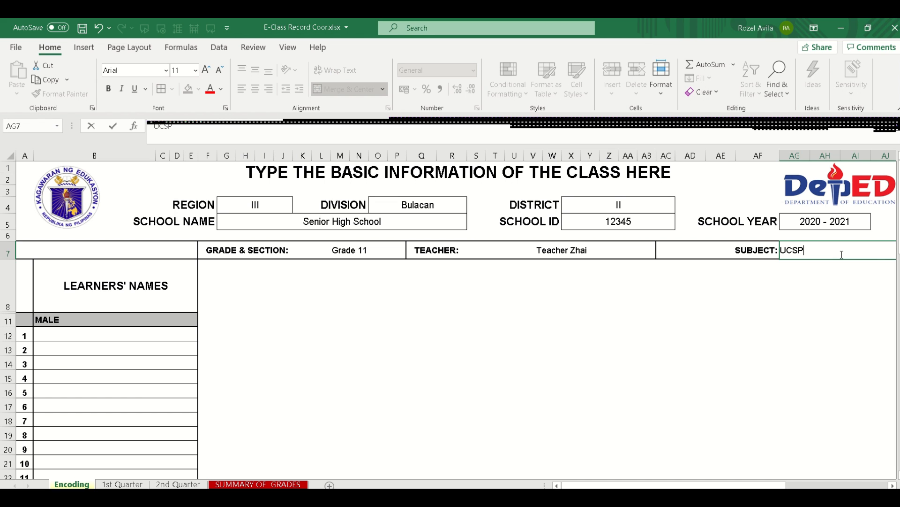
Enter the first male learner's full name in row 1 of the learners' list
click(80, 336)
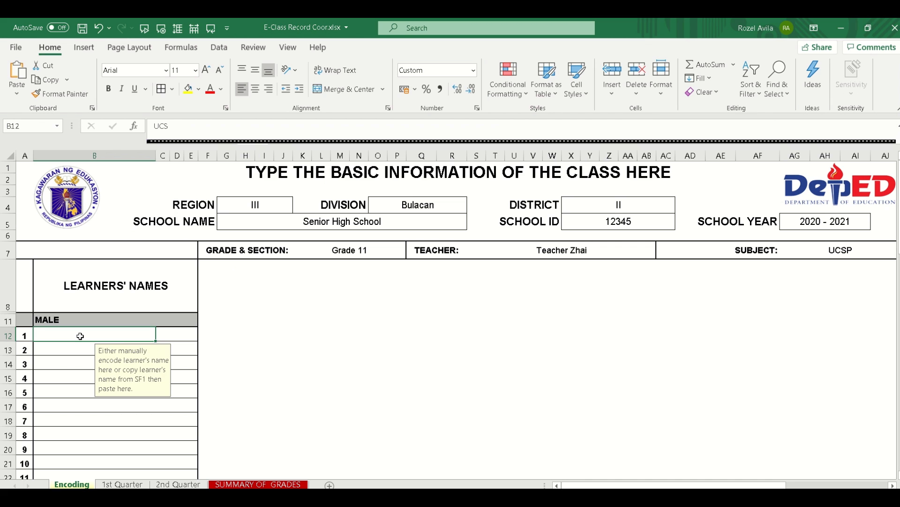
text(Juan De)
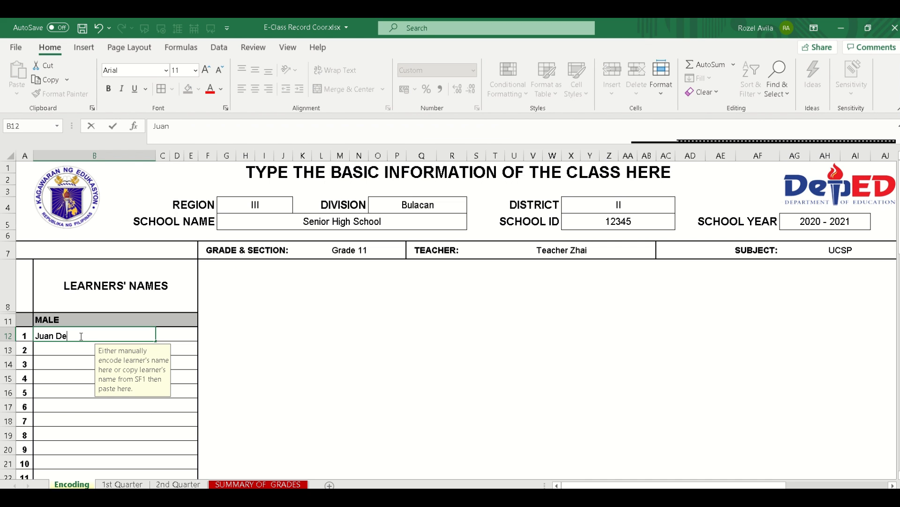
text(la Cruz)
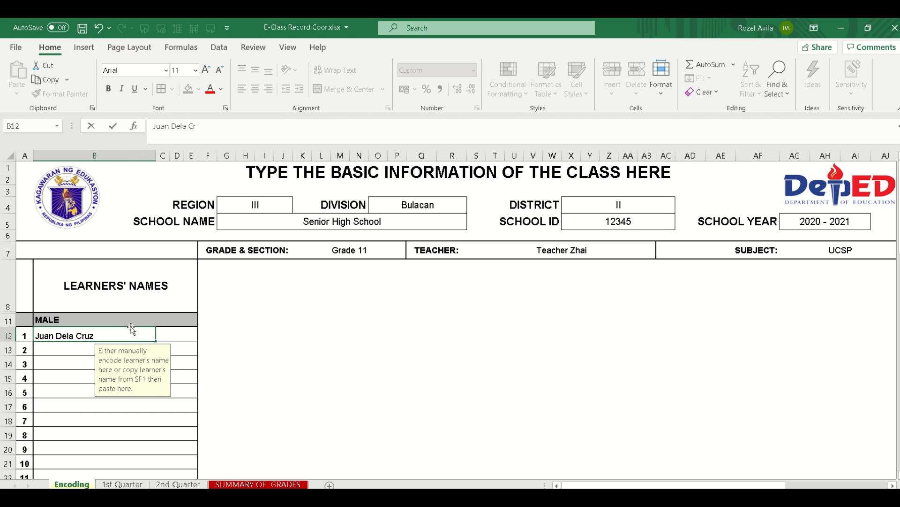
click(244, 404)
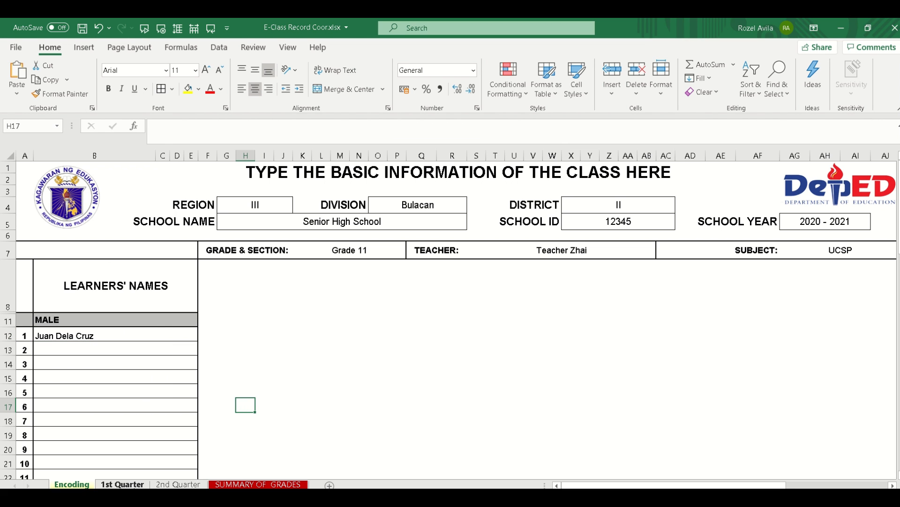
Check the class details and learner's name on the 1st Quarter sheet against the Encoding sheet
click(121, 484)
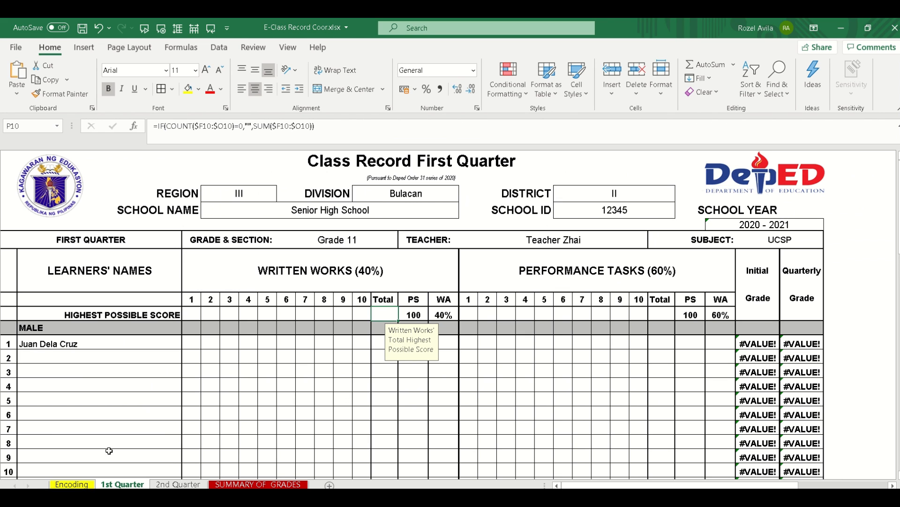
click(83, 485)
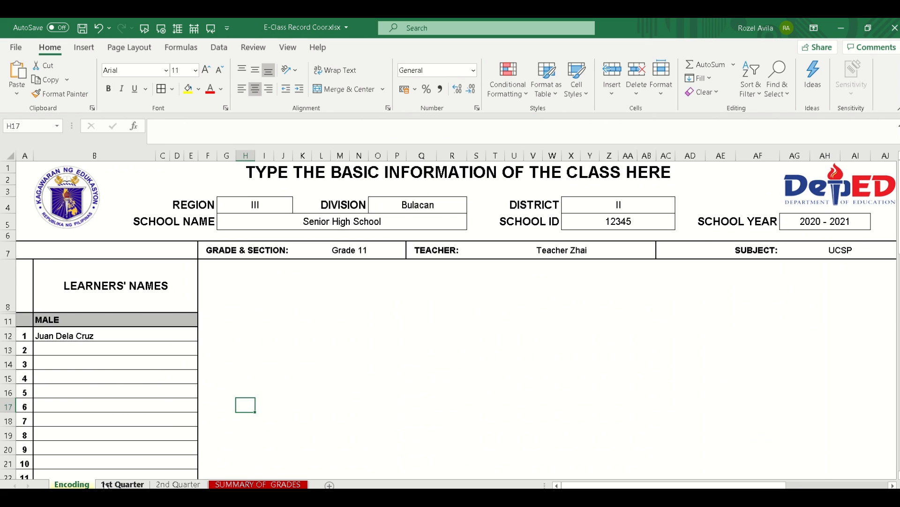
click(107, 485)
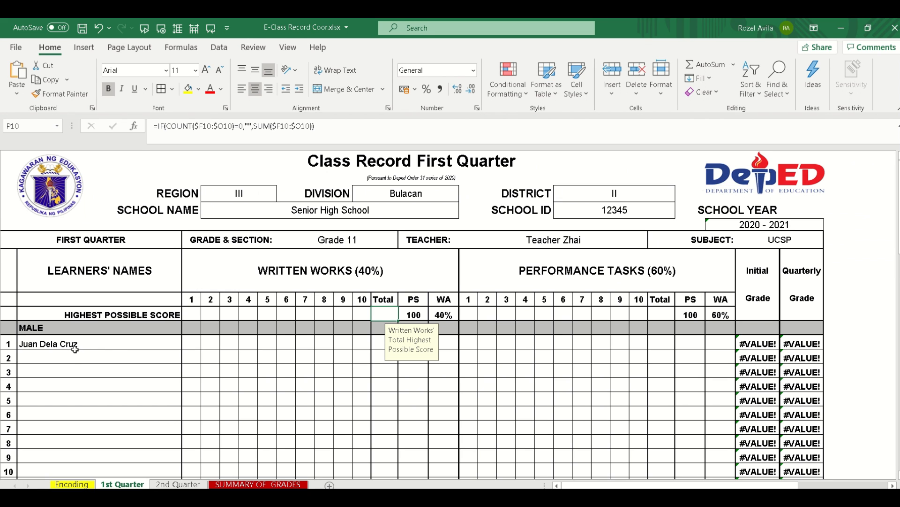
On the 1st Quarter sheet, enter highest possible scores 20, 25, 20 and 20 for Written Works 1 to 4
click(190, 314)
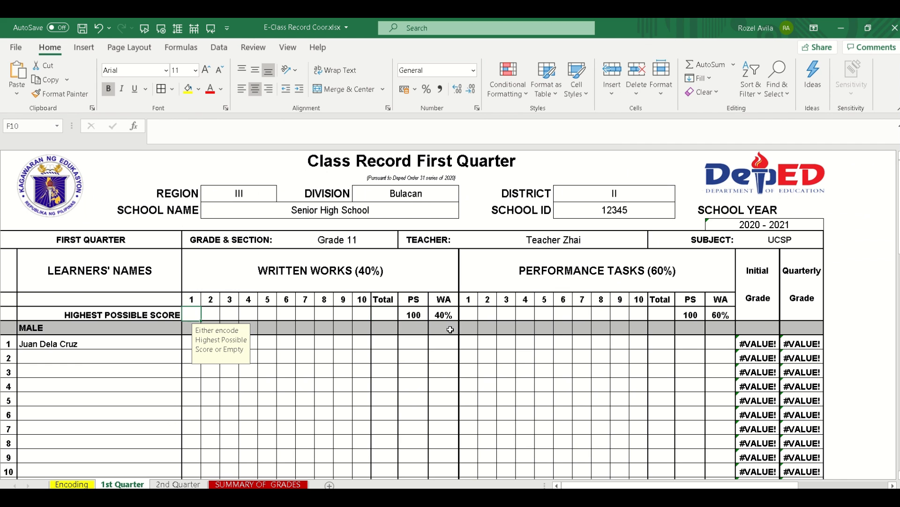
text(20)
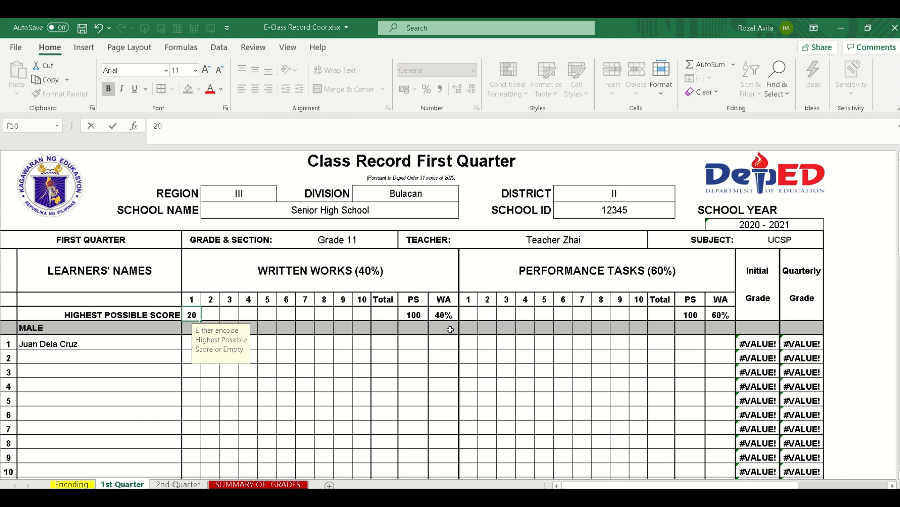
key(Tab)
text(25)
key(Tab)
text(250)
key(Tab)
text(20)
key(Tab)
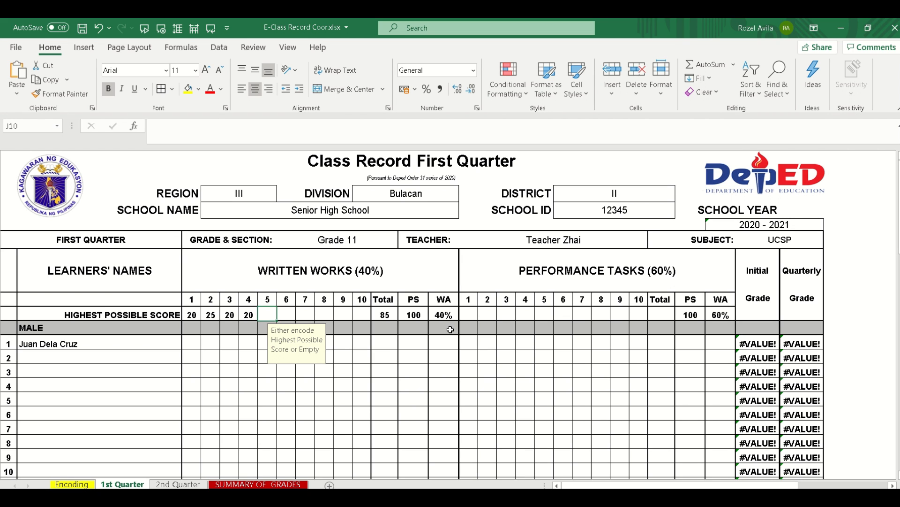
Enter highest possible scores 20, 15, 15 and 20 for Performance Tasks 1 to 4
click(469, 315)
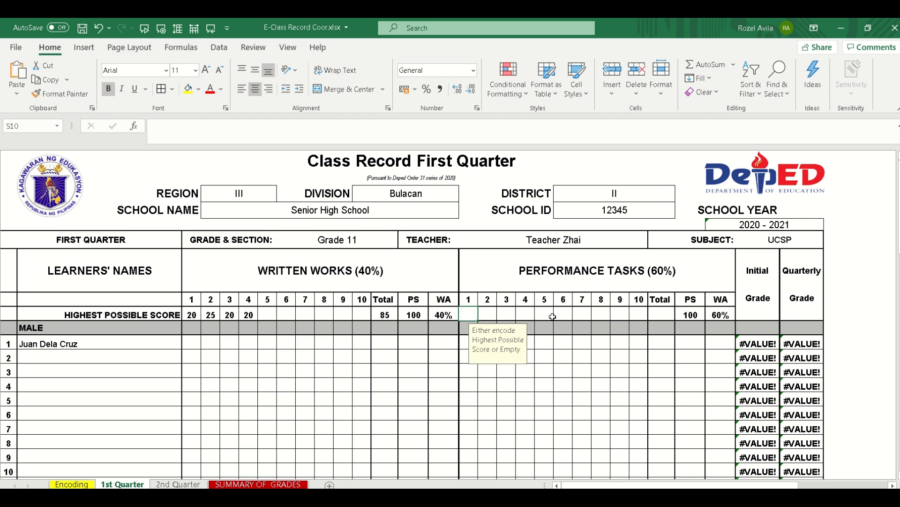
text(20)
key(Tab)
text(15)
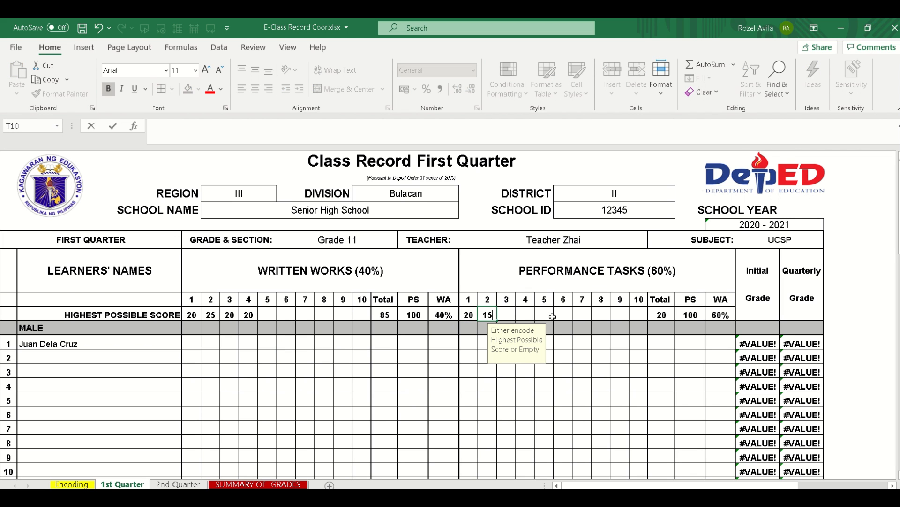
key(Tab)
text(15)
key(Tab)
text(20)
key(Return)
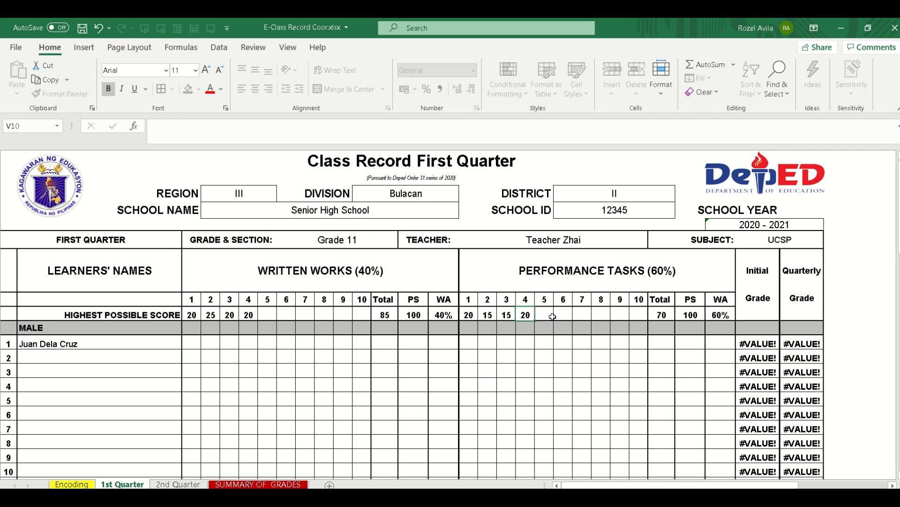
Enter raw scores 15, 18, 20 and 19 for Written Works 1 to 4 in the first male learner's row
click(192, 344)
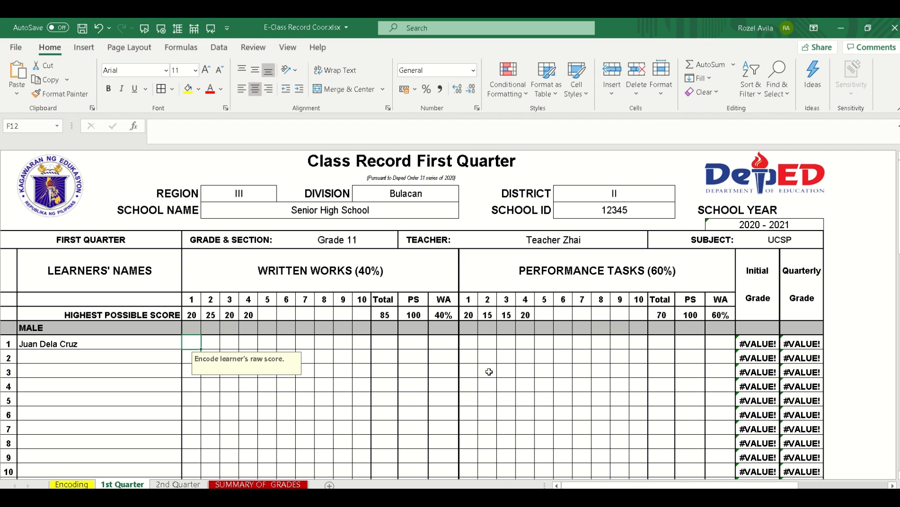
text(15)
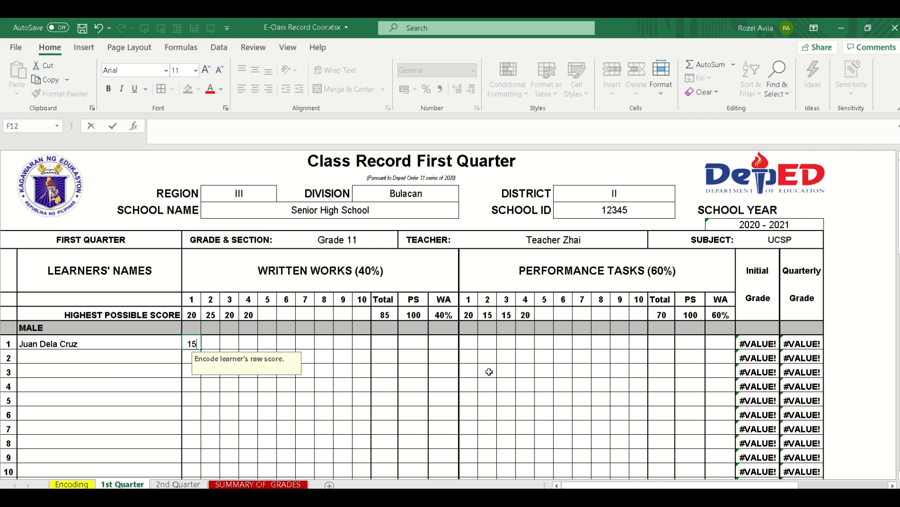
key(Tab)
text(18)
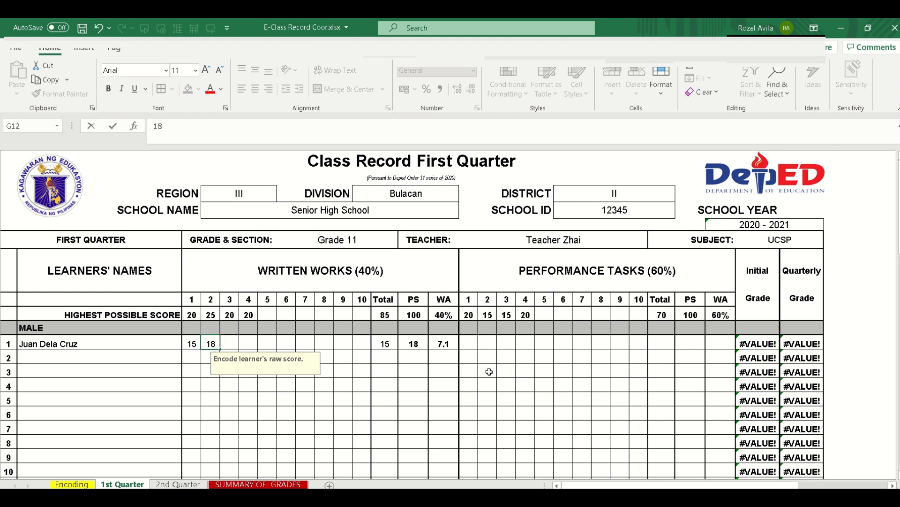
key(Tab)
text(20)
key(Tab)
text(1)
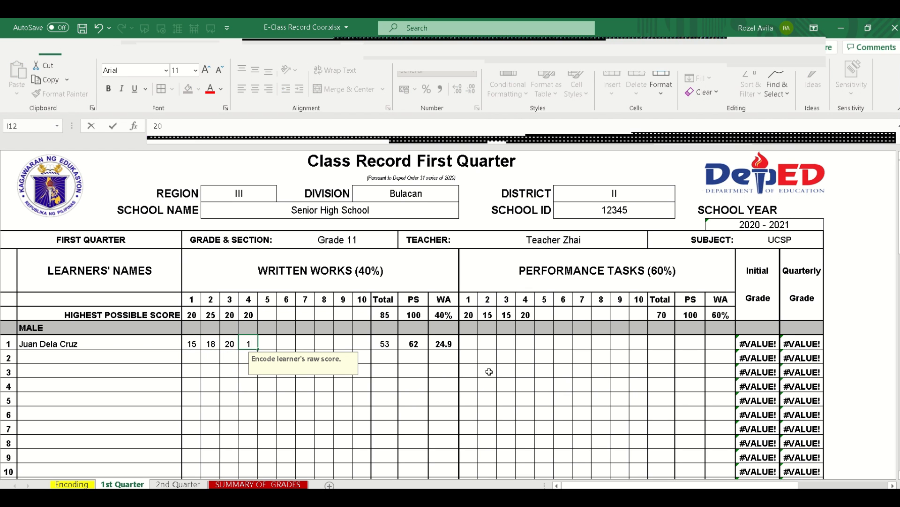
text(9)
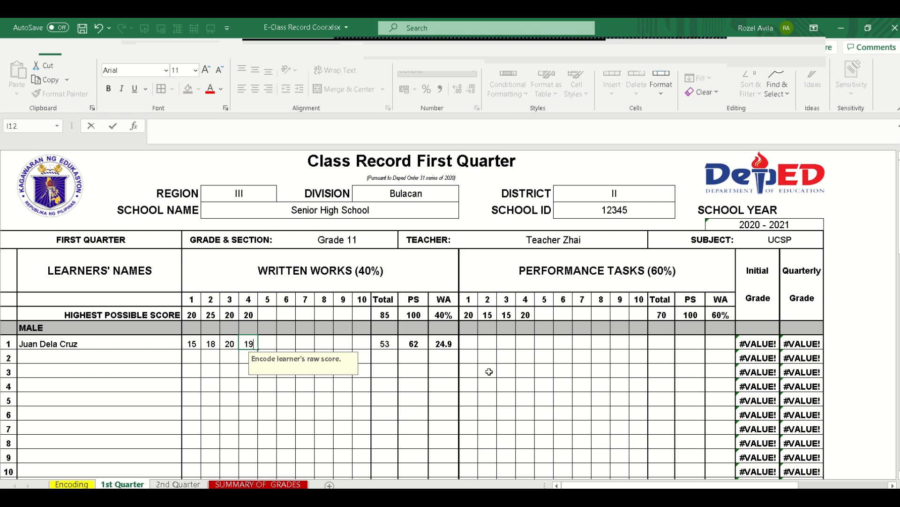
Enter the first male learner's raw scores 20, 10, 14 and 18 for Performance Tasks 1 to 4
click(474, 345)
text(20)
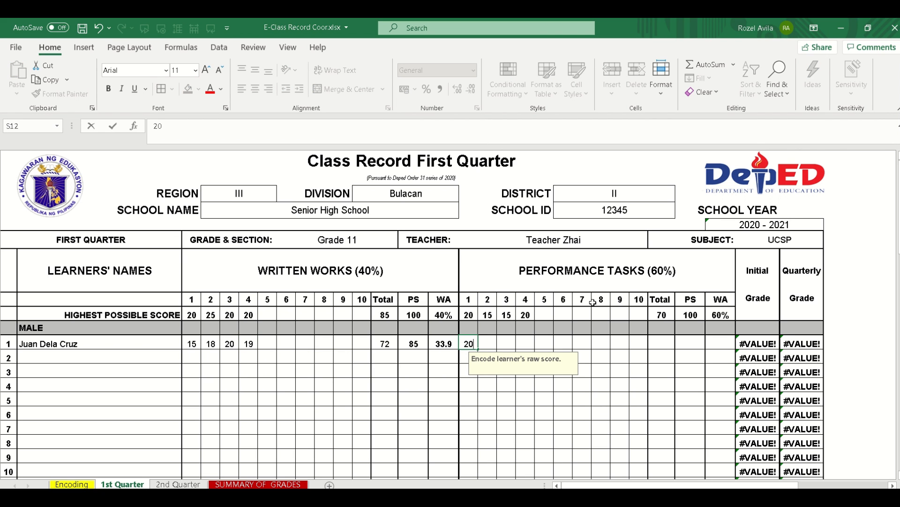
key(Tab)
text(10)
key(Tab)
text(14)
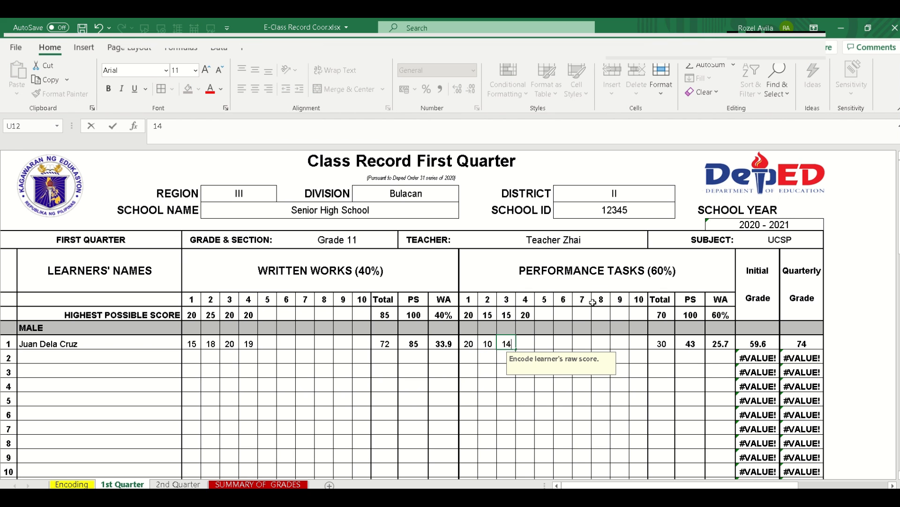
key(Return)
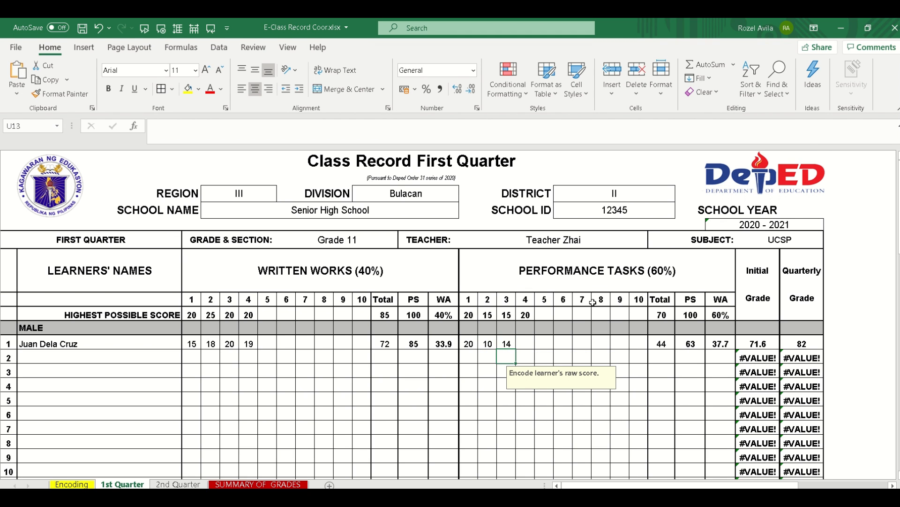
click(530, 340)
text(18)
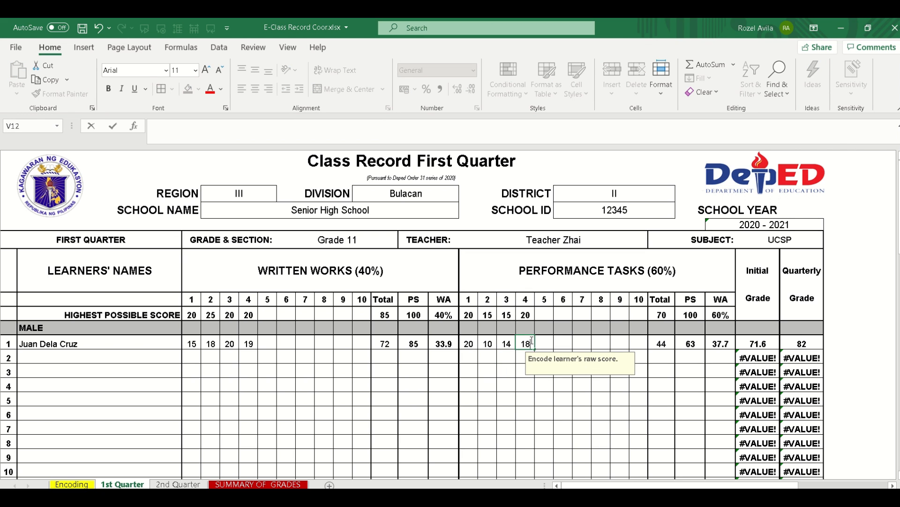
key(Return)
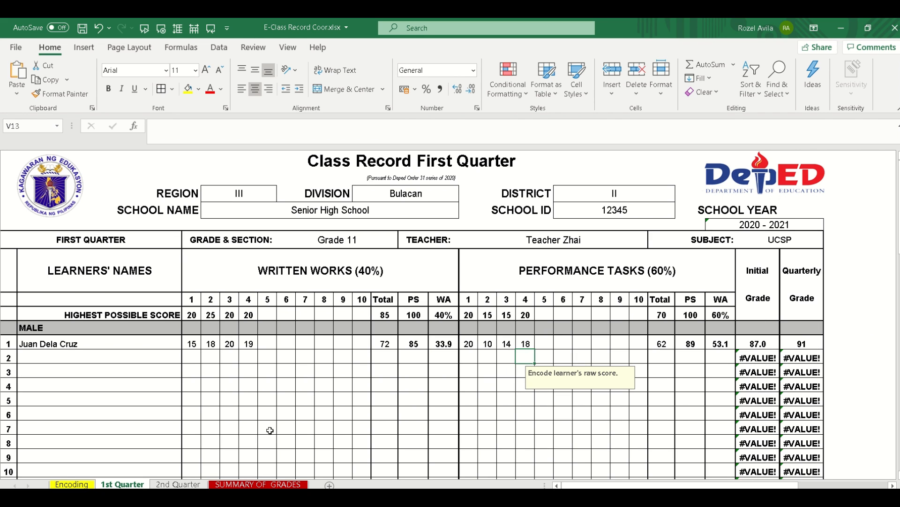
On the 2nd Quarter sheet, enter highest possible scores 25, 20, 20 and 25 for Written Works 1 to 4
click(198, 483)
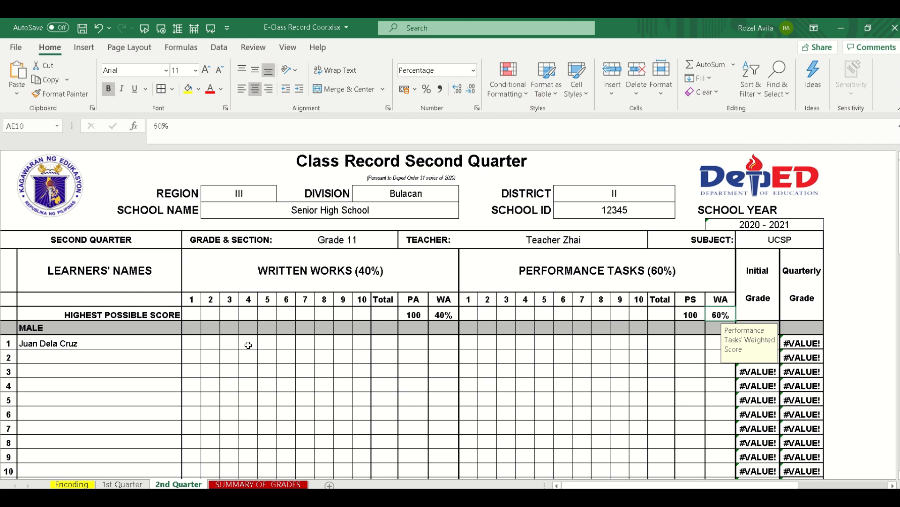
click(197, 315)
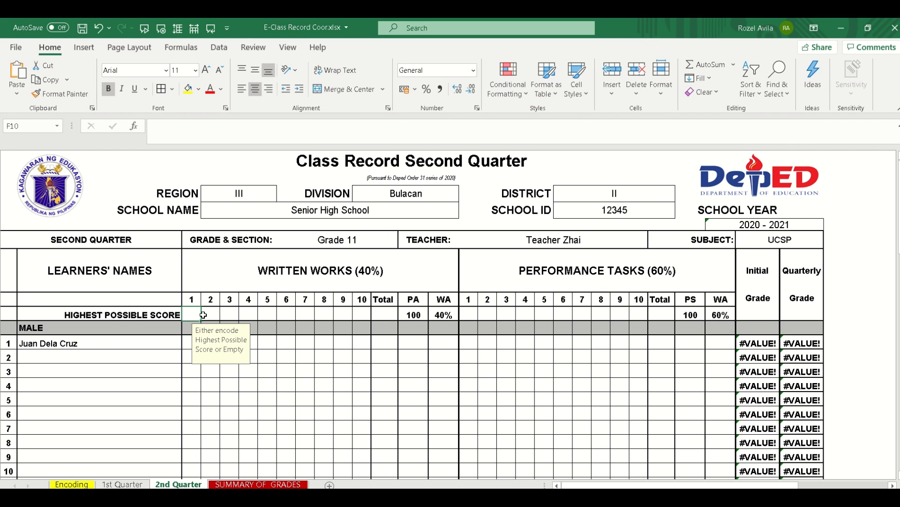
text(25)
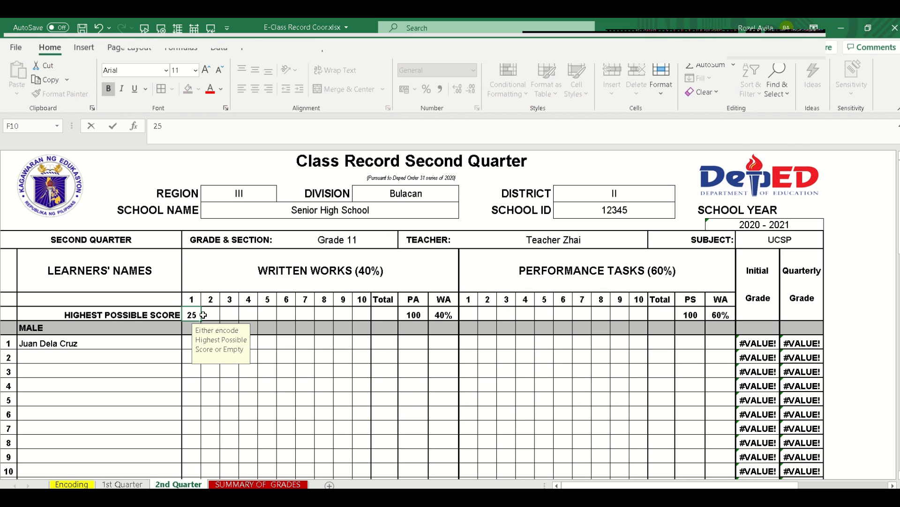
key(Tab)
text(20)
key(Tab)
text(21)
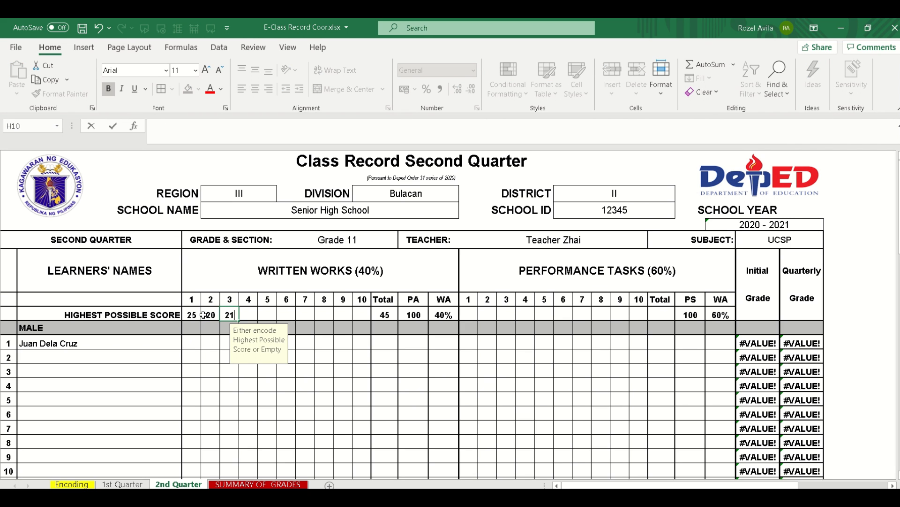
key(ctrl+Return)
text(20)
key(Tab)
text(2)
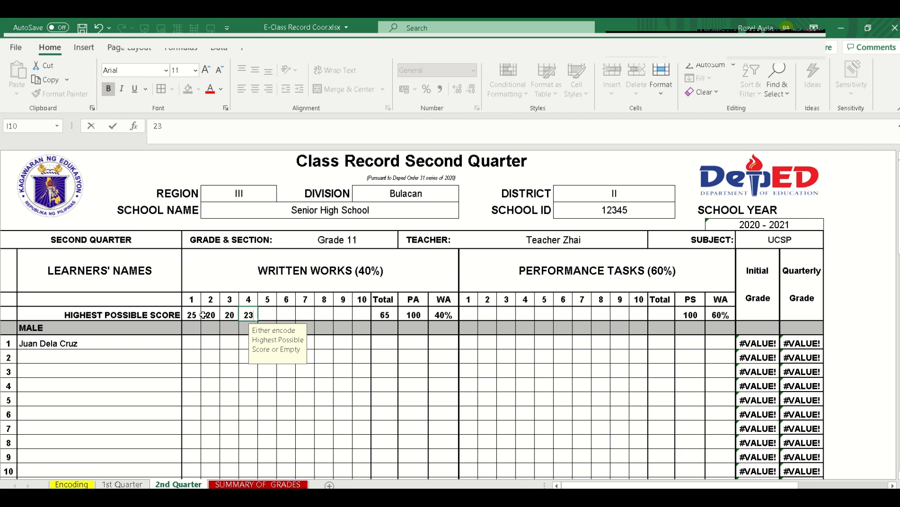
text(5)
Enter the first male learner's second-quarter raw scores 20, 19, 18 and 23 for Written Works 1 to 4
click(196, 347)
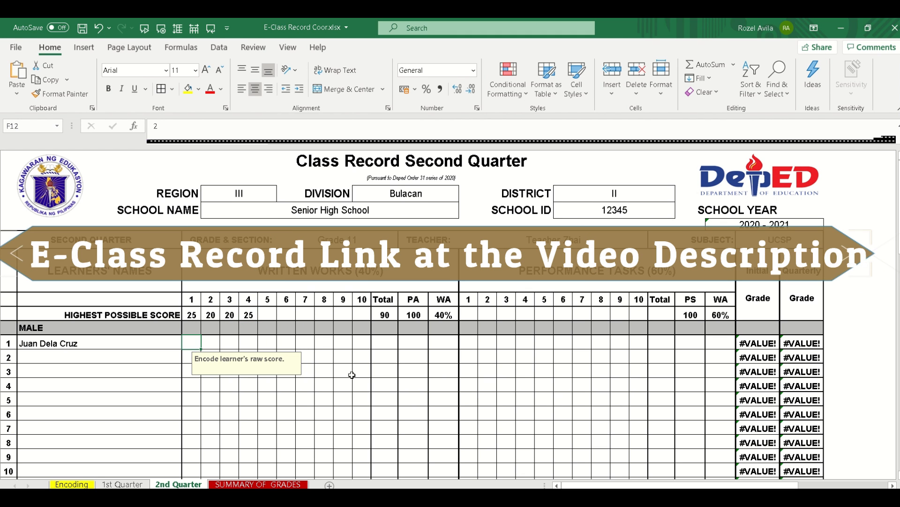
text(20)
key(Tab)
text(19)
key(Tab)
text(18)
key(Tab)
text(23)
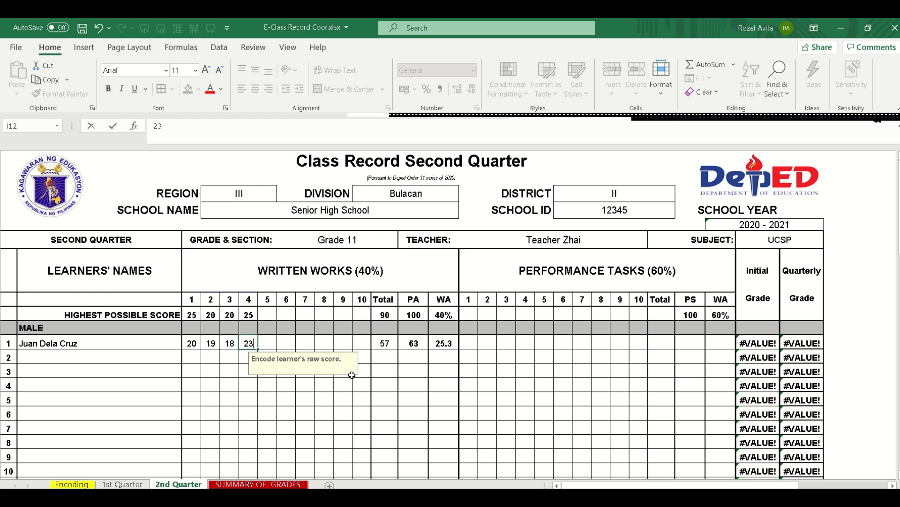
Enter second-quarter highest possible scores 15, 15, 20 and 30 for Performance Tasks 1 to 4
click(475, 317)
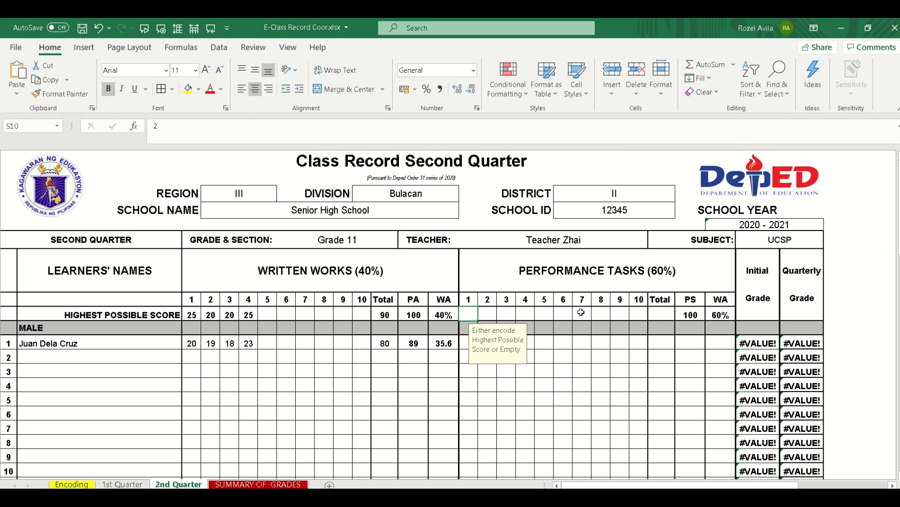
text(15)
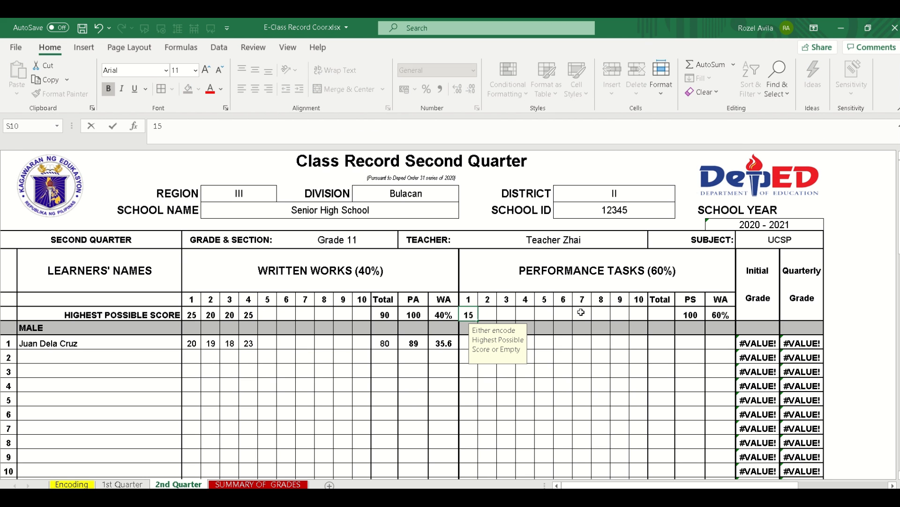
key(Tab)
text(15)
key(Tab)
text(20)
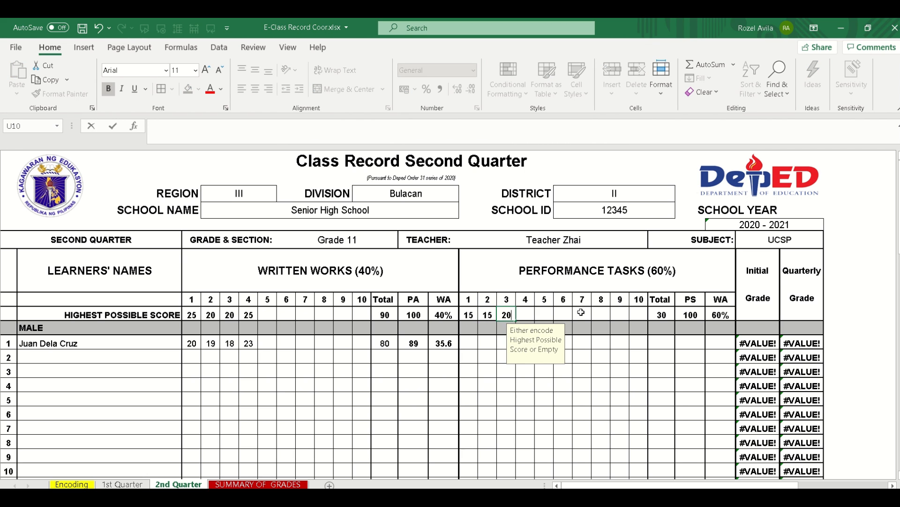
key(Tab)
text(30)
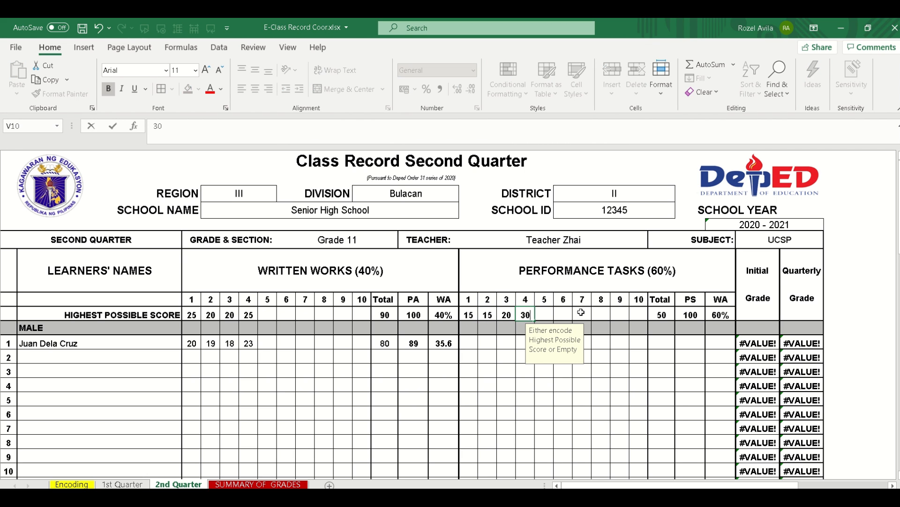
click(587, 402)
Enter the first male learner's second-quarter raw scores 14, 15, 20 and 29 for Performance Tasks 1 to 4
click(473, 342)
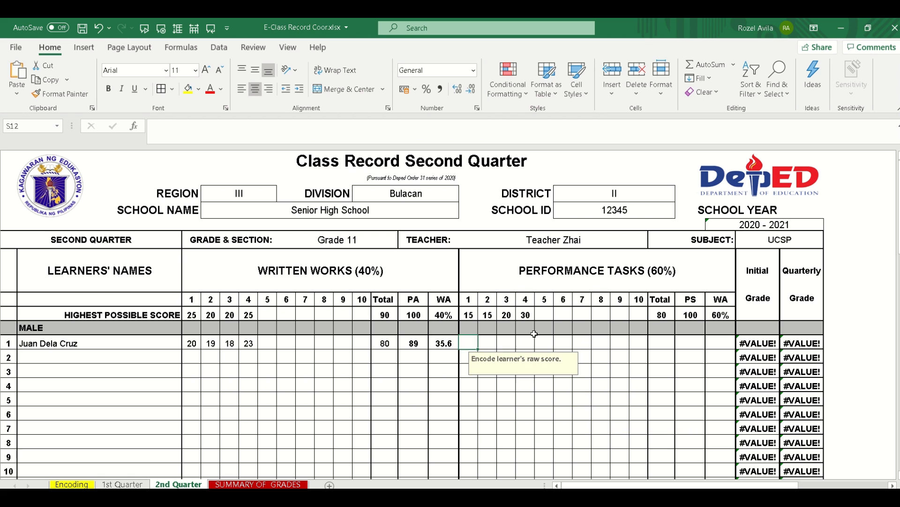
text(14)
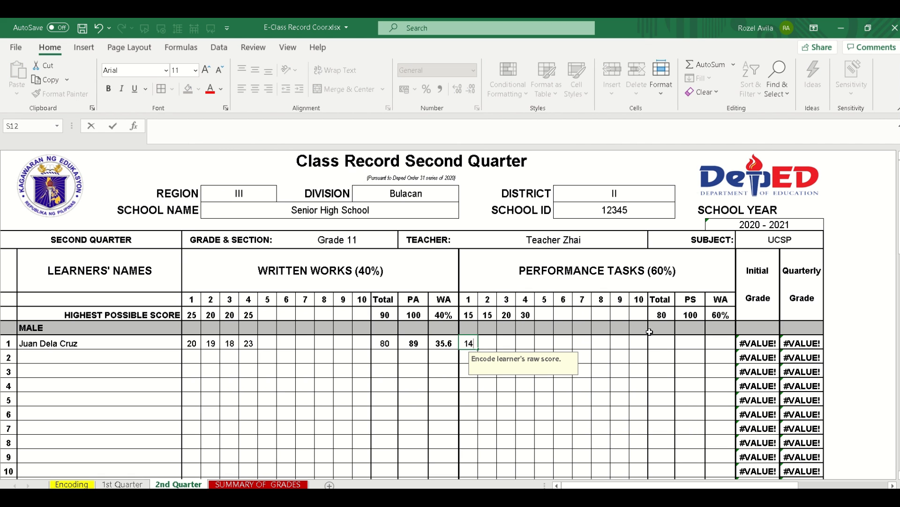
key(Return)
text(1)
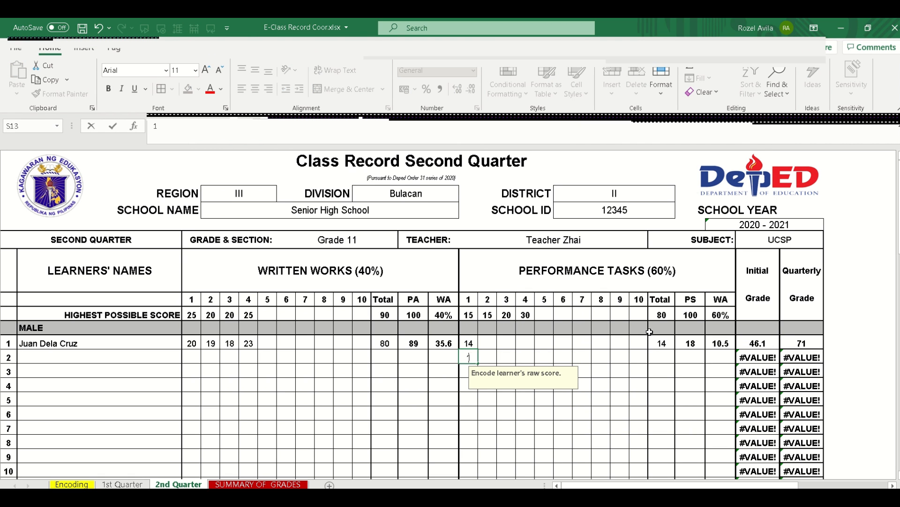
click(481, 340)
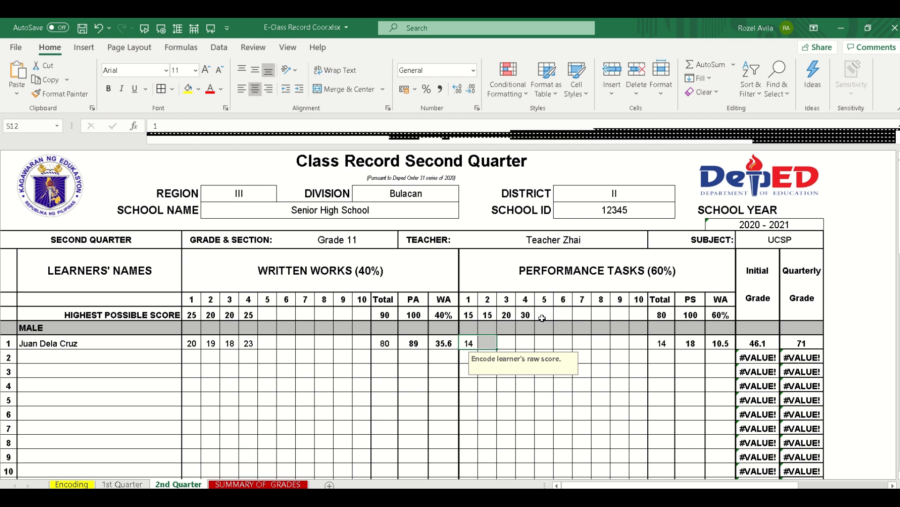
text(15)
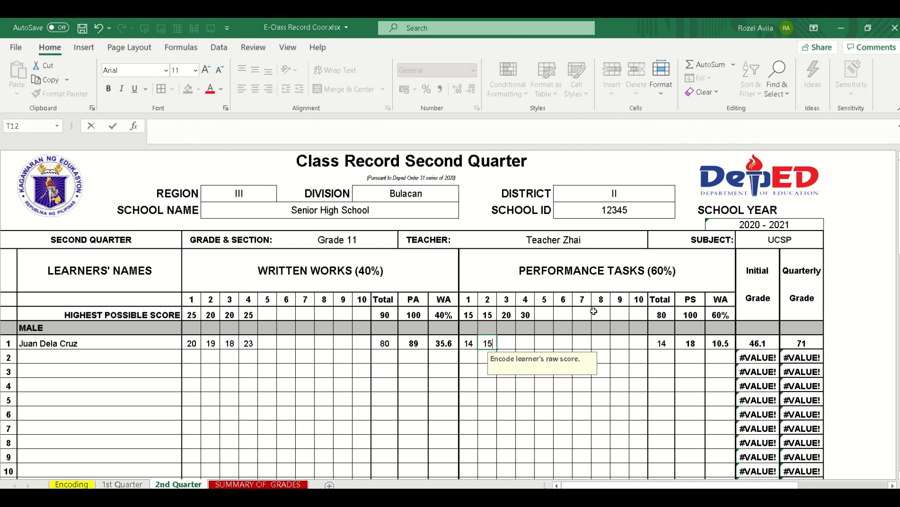
key(Tab)
text(20)
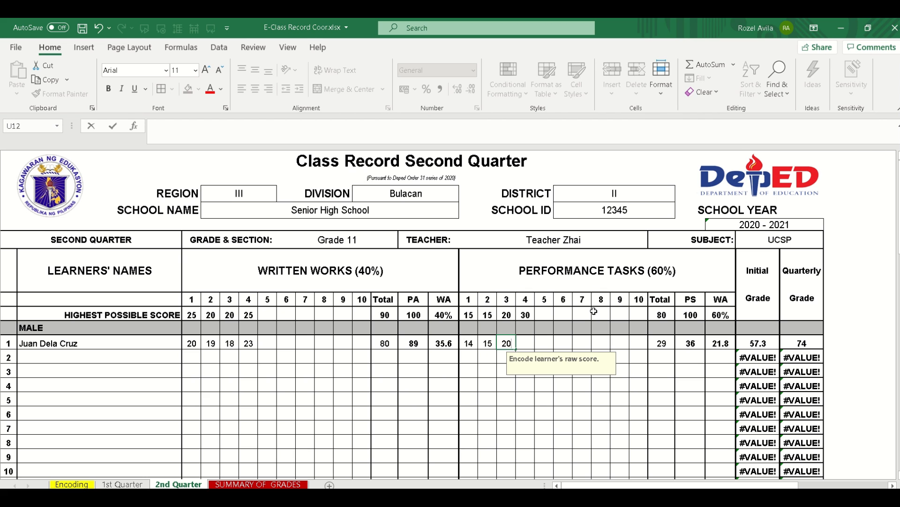
key(Tab)
text(29)
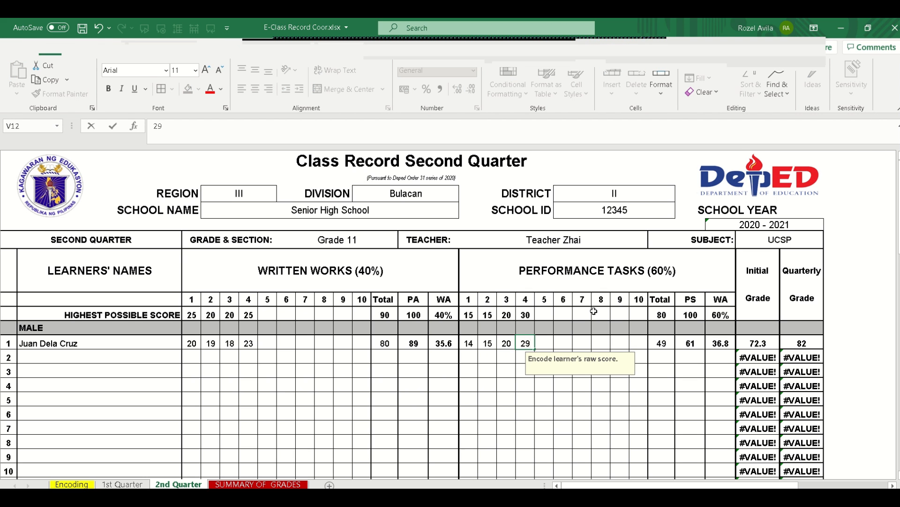
click(655, 427)
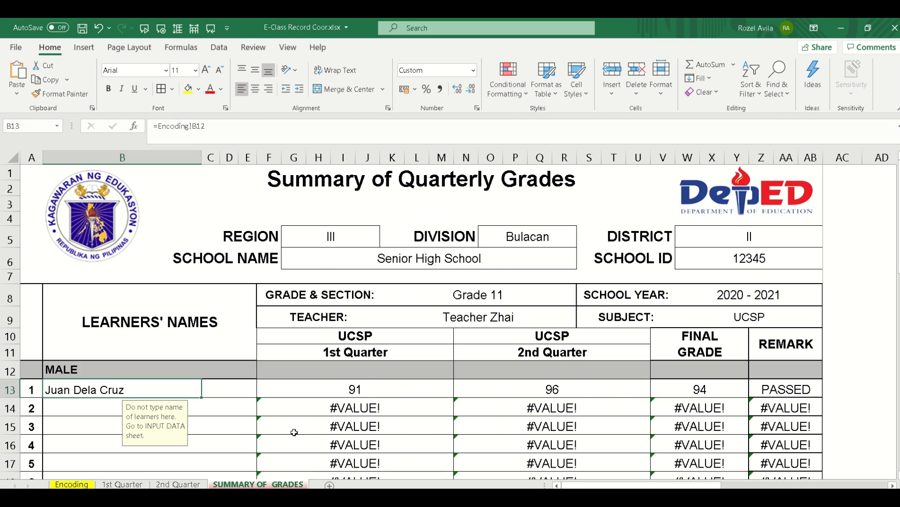
Review the first male learner's quarterly grades, final grade and remark on the SUMMARY OF GRADES sheet
scroll(519, 429, down, 1)
click(215, 440)
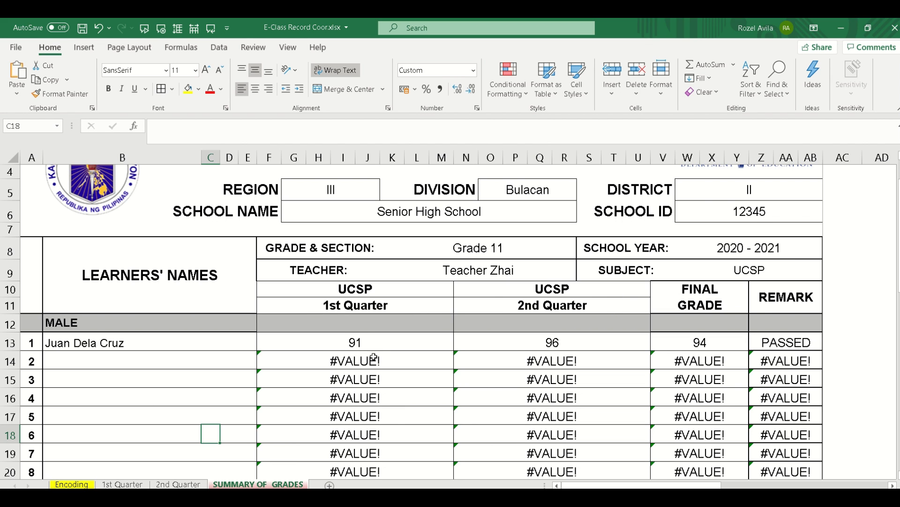
scroll(371, 361, up, 1)
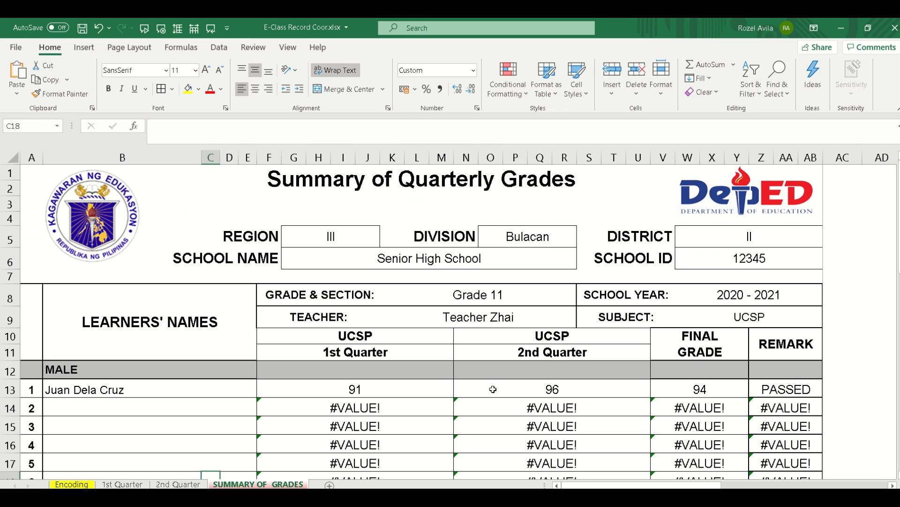